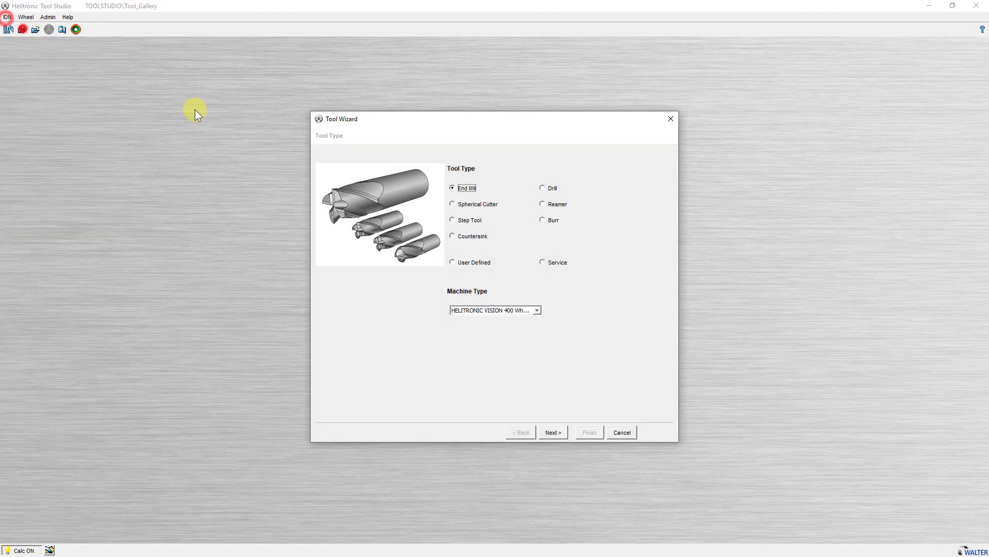
Step: Choose End Mill in the Tool Wizard and advance to the dimensions page
{"action": "left_click", "coordinate": [552, 431]}
{"action": "left_click", "coordinate": [553, 432]}
{"action": "left_click", "coordinate": [553, 432]}
{"action": "left_click", "coordinate": [553, 432]}
{"action": "left_click", "coordinate": [553, 432]}
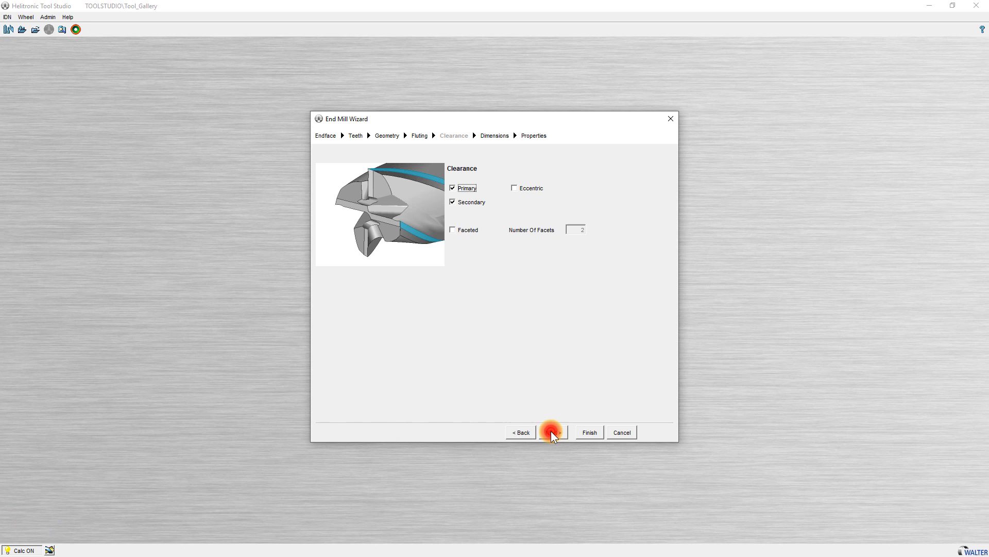
{"action": "left_click", "coordinate": [553, 432]}
Step: Enter cutting length 30, tool diameter 16 and blank diameter 16
{"action": "type", "text": "30"}
{"action": "left_click", "coordinate": [560, 216]}
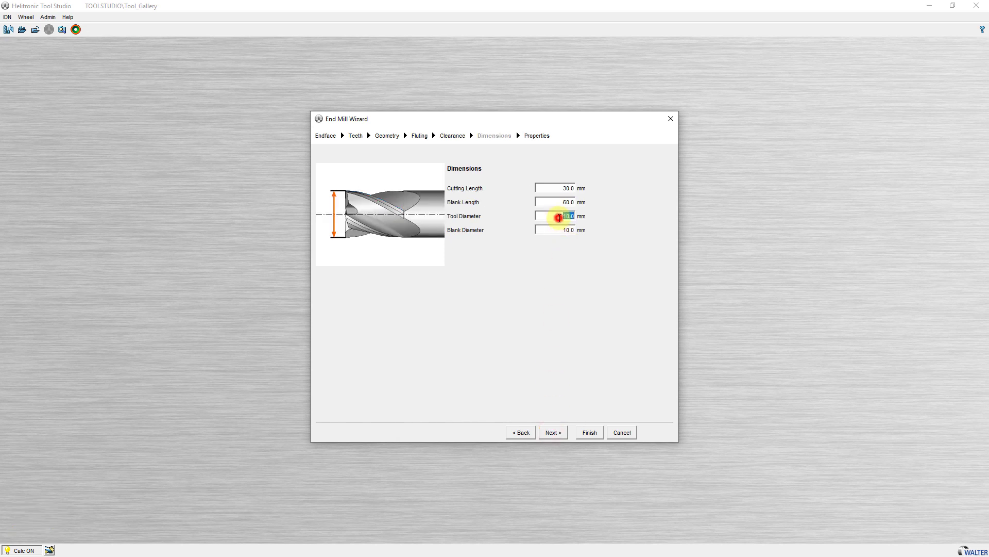
{"action": "type", "text": "16"}
{"action": "left_click", "coordinate": [564, 230]}
{"action": "type", "text": "16"}
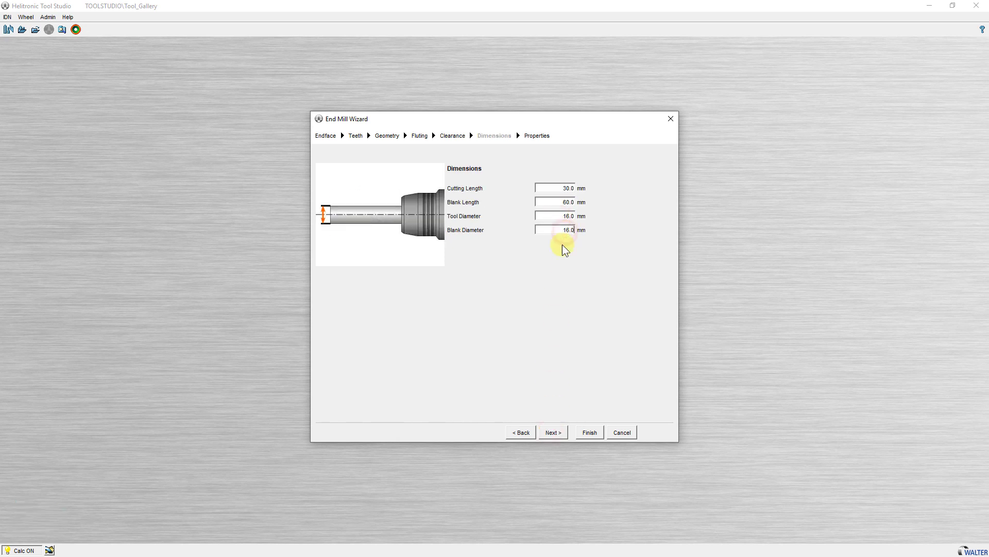
{"action": "left_click", "coordinate": [555, 432]}
Step: Finish the end mill and add the Service > Calibration operation
{"action": "left_click", "coordinate": [590, 432]}
{"action": "left_click", "coordinate": [381, 29]}
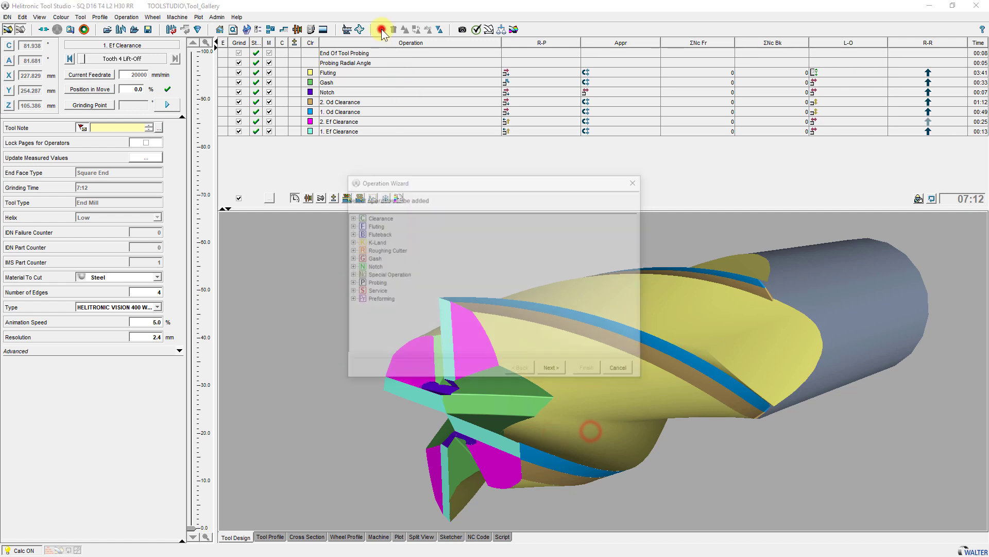
{"action": "double_click", "coordinate": [369, 291]}
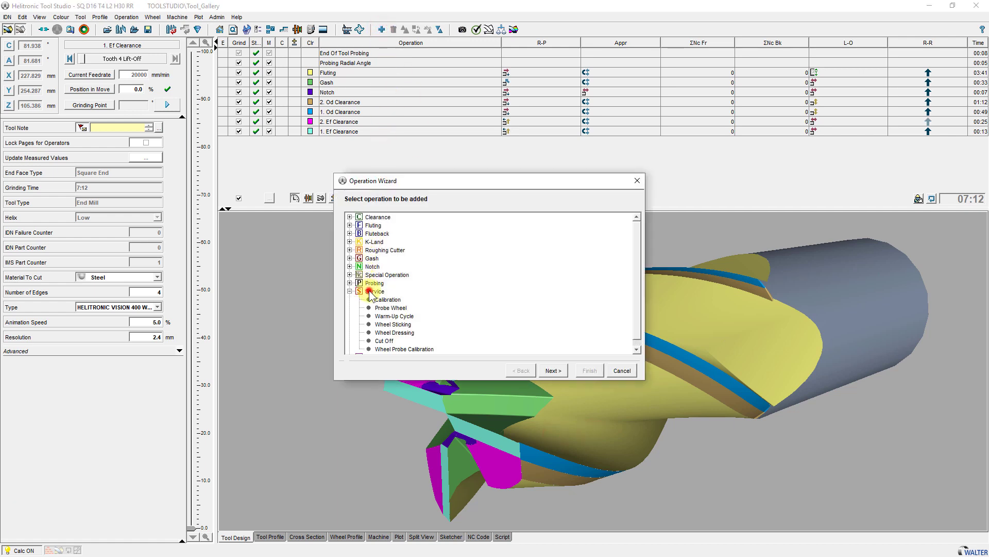
{"action": "left_click", "coordinate": [553, 369]}
{"action": "left_click", "coordinate": [589, 370]}
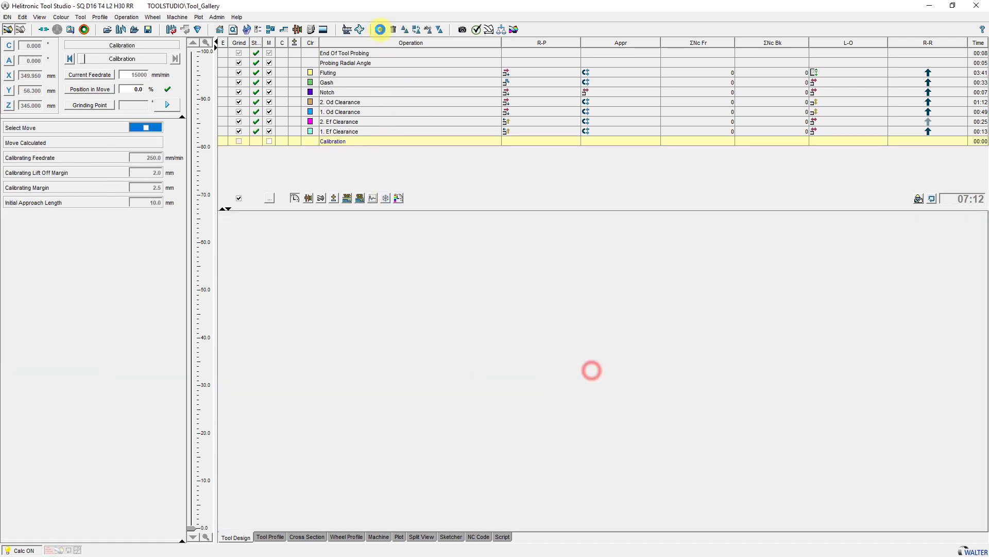
Step: Add the Probing > Probing Core IMS+ operation
{"action": "left_click", "coordinate": [380, 29]}
{"action": "double_click", "coordinate": [376, 283]}
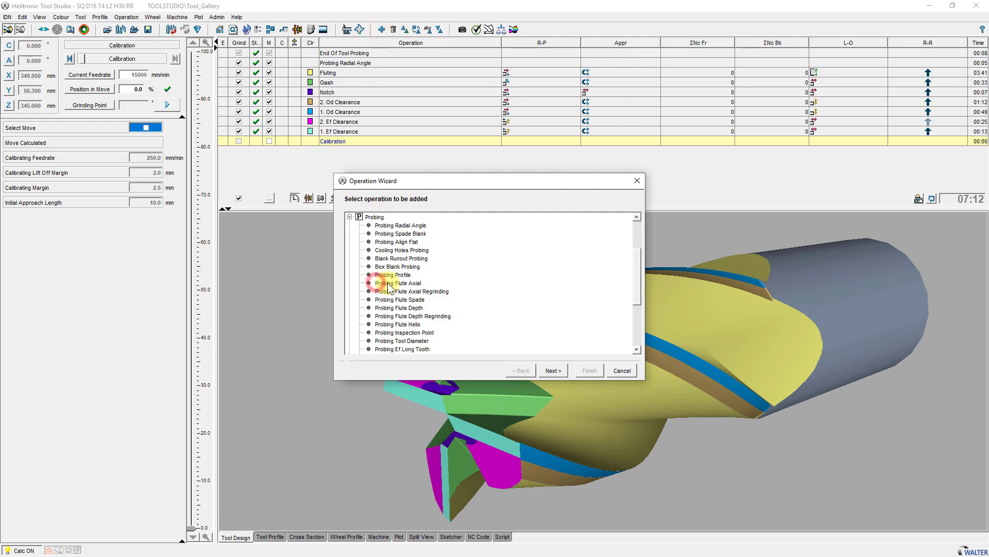
{"action": "scroll", "coordinate": [388, 282], "scroll_direction": "down", "scroll_amount": 3}
{"action": "left_click", "coordinate": [396, 309]}
{"action": "left_click", "coordinate": [554, 370]}
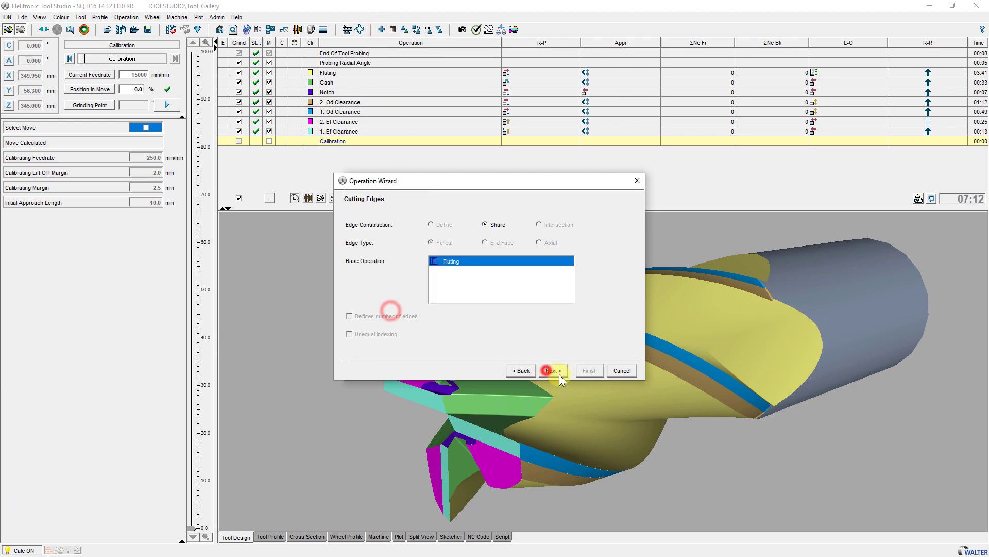
{"action": "left_click", "coordinate": [554, 370]}
{"action": "left_click", "coordinate": [553, 371]}
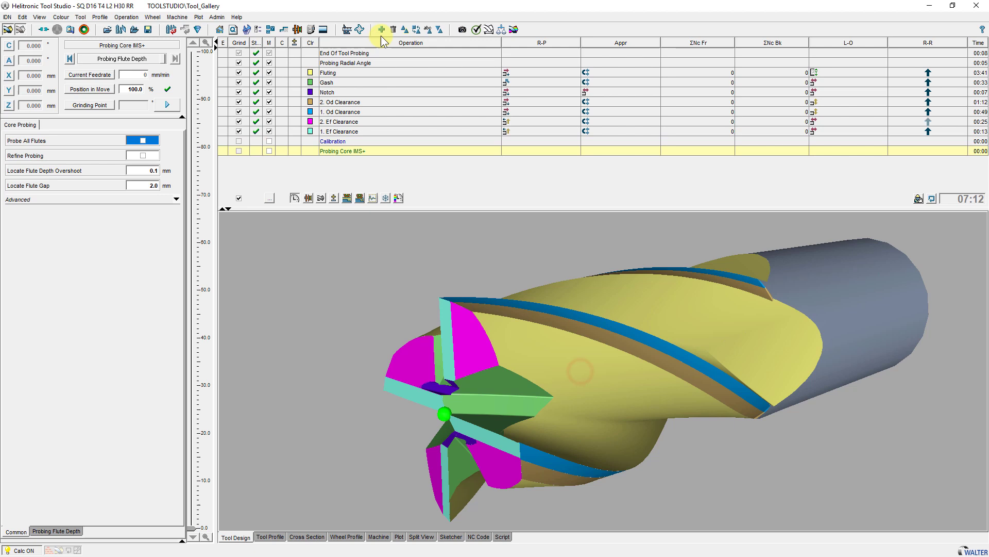
Step: Add a Probing OD IMS+ operation with a base clearance operation selected
{"action": "left_click", "coordinate": [380, 30]}
{"action": "double_click", "coordinate": [376, 283]}
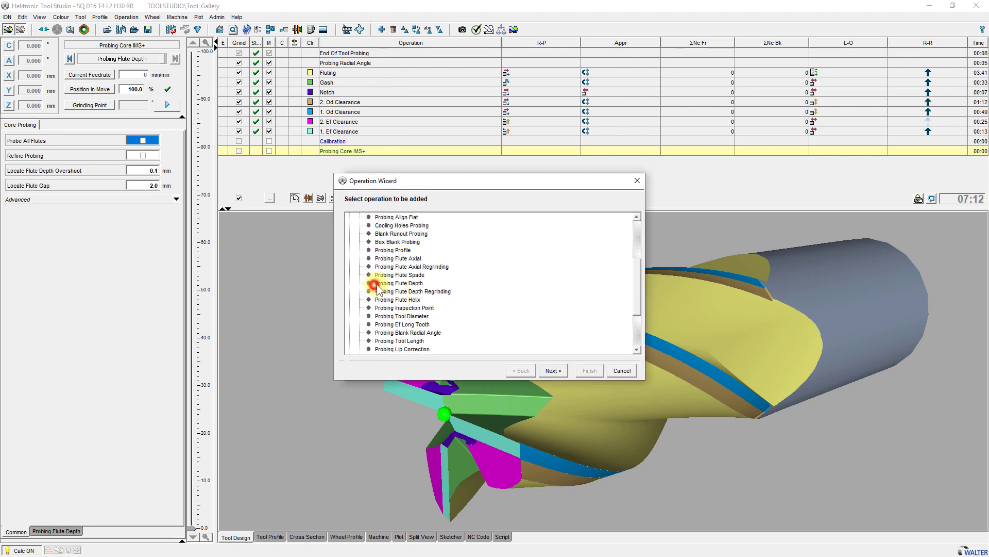
{"action": "scroll", "coordinate": [395, 319], "scroll_direction": "down", "scroll_amount": 3}
{"action": "left_click", "coordinate": [395, 317]}
{"action": "left_click", "coordinate": [553, 370]}
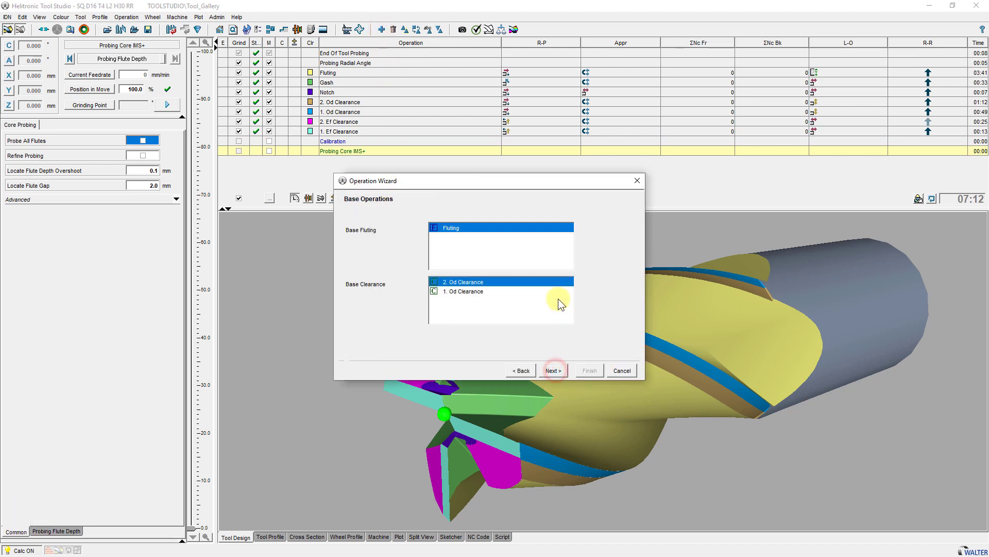
{"action": "left_click", "coordinate": [558, 293]}
{"action": "left_click", "coordinate": [554, 370]}
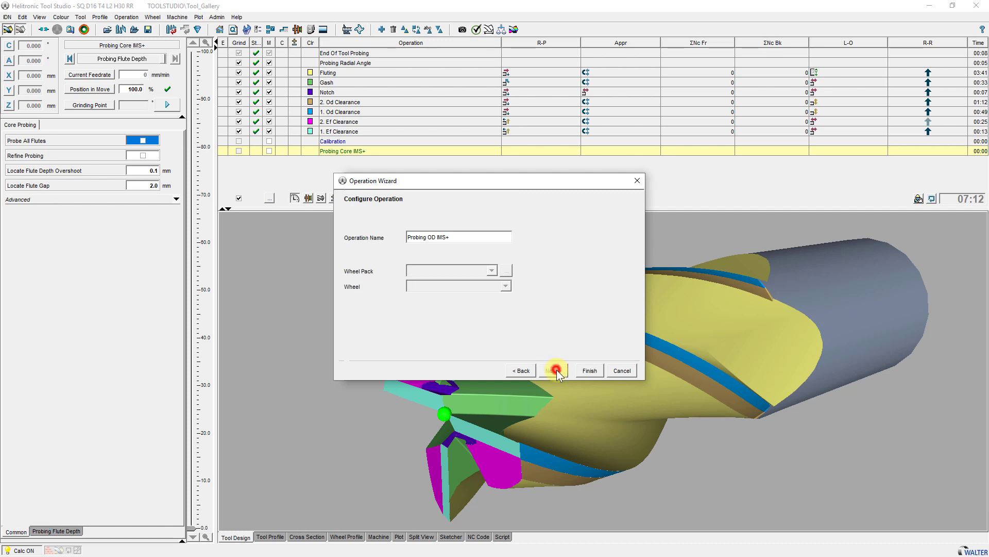
{"action": "left_click", "coordinate": [590, 370]}
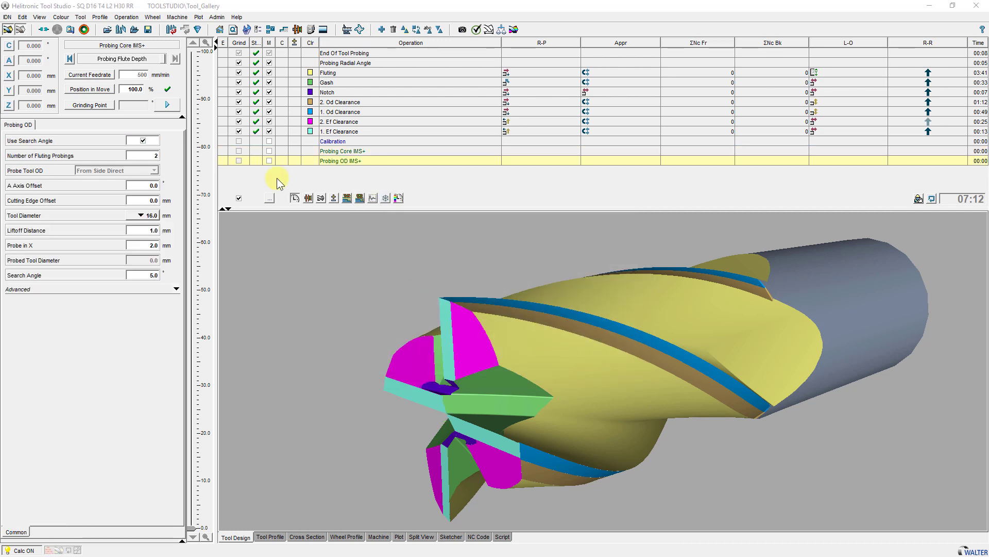
Step: Enable the Probing OD IMS+, Probing Core IMS+ and Calibration operations
{"action": "left_click", "coordinate": [269, 160]}
{"action": "left_click", "coordinate": [269, 151]}
{"action": "left_click", "coordinate": [270, 141]}
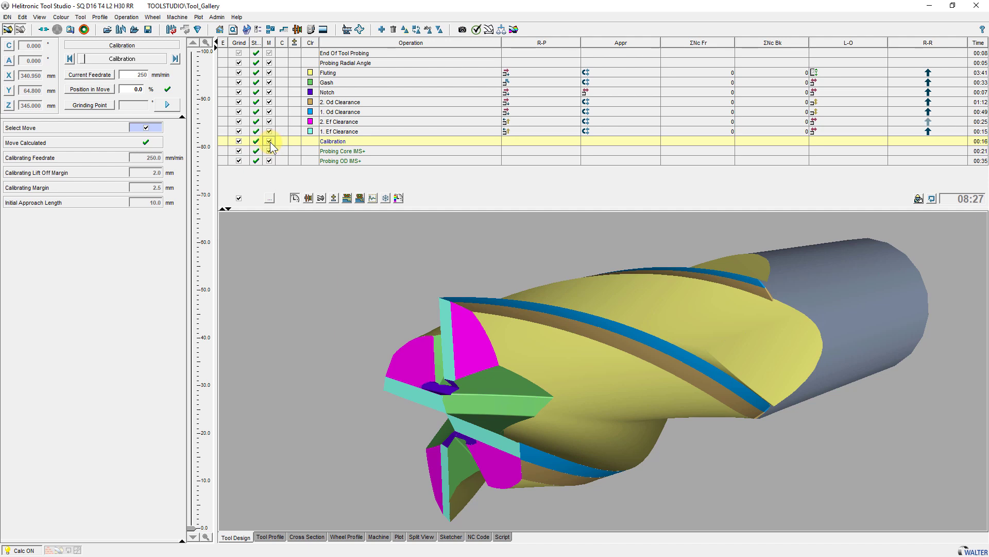
Step: Start the machine simulation in Split View and let it run through the probing moves
{"action": "left_click", "coordinate": [167, 105]}
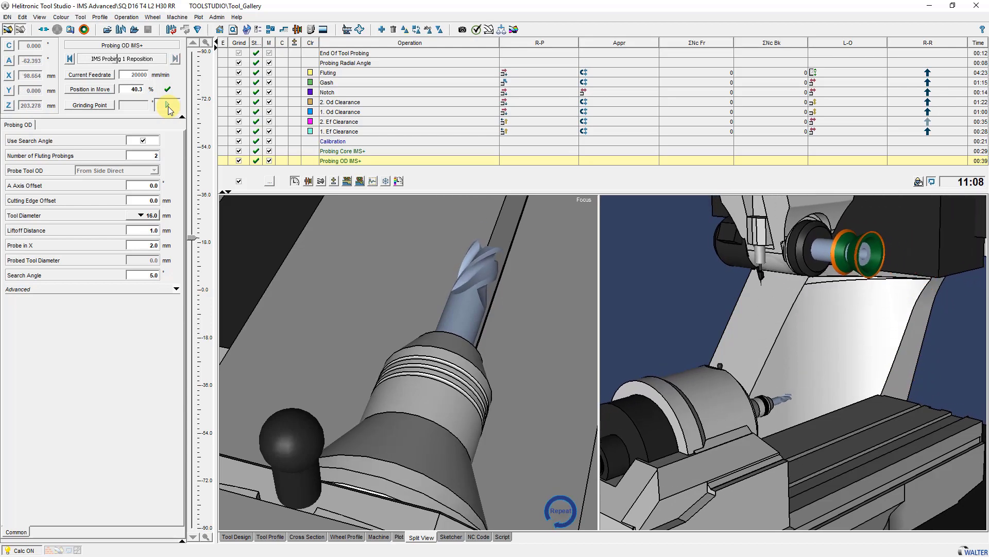
Step: Stop the simulation and add a Probing OD IMS+ operation based on 1. Od Clearance
{"action": "left_click", "coordinate": [167, 104]}
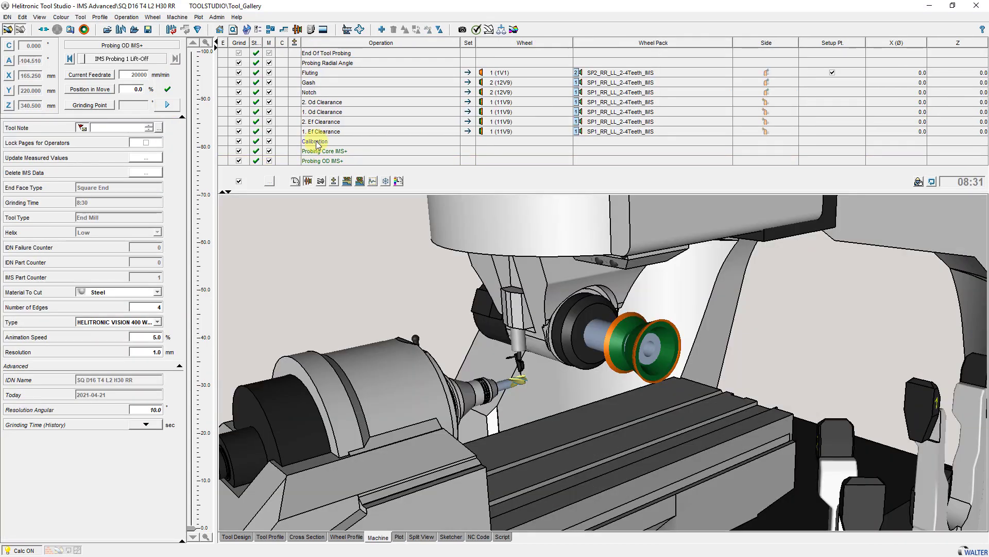
{"action": "left_click", "coordinate": [382, 30]}
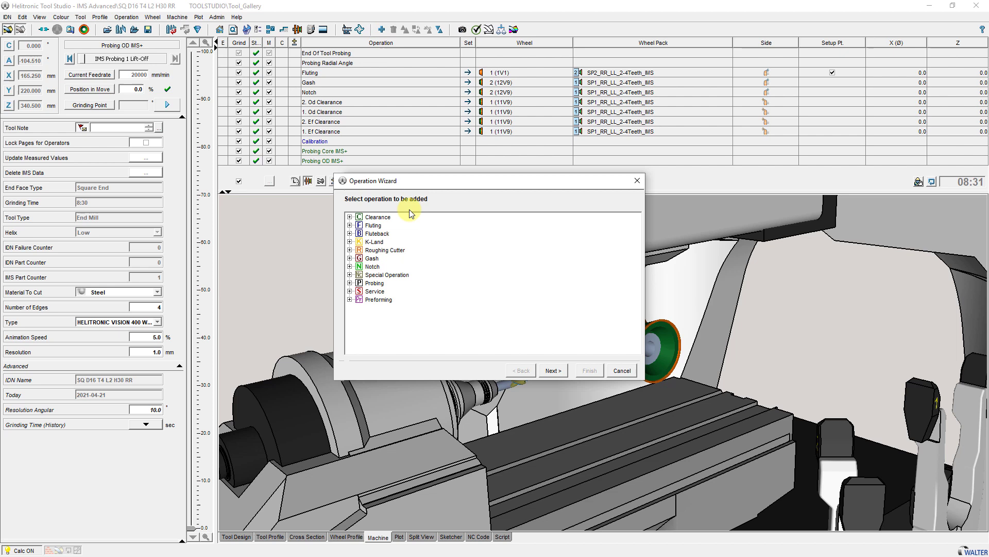
{"action": "double_click", "coordinate": [381, 283]}
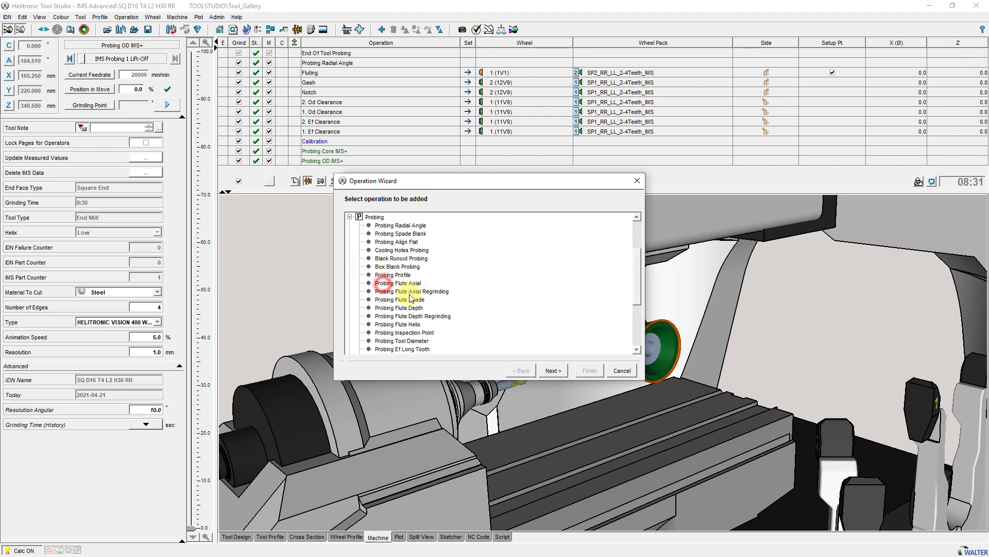
{"action": "scroll", "coordinate": [460, 312], "scroll_direction": "down", "scroll_amount": 4}
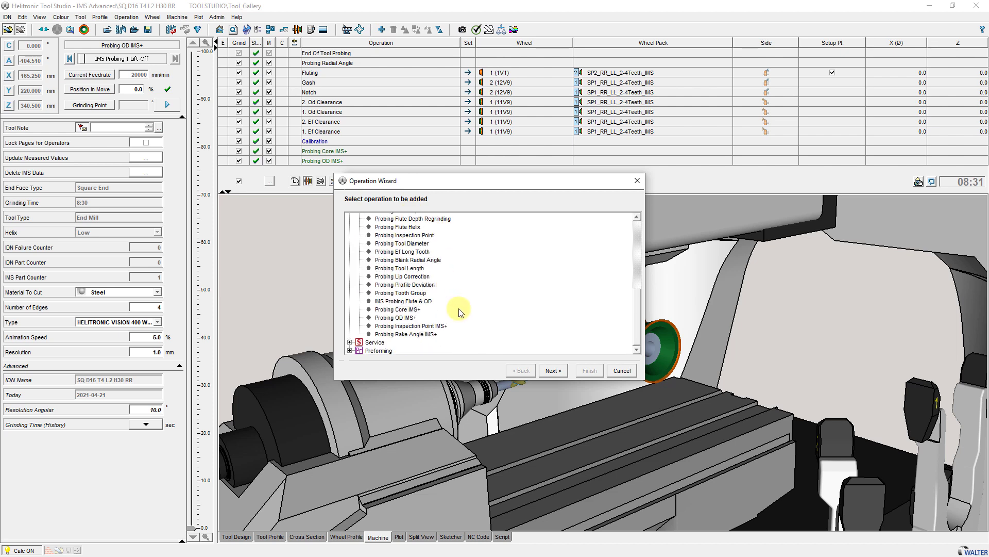
{"action": "left_click", "coordinate": [406, 318]}
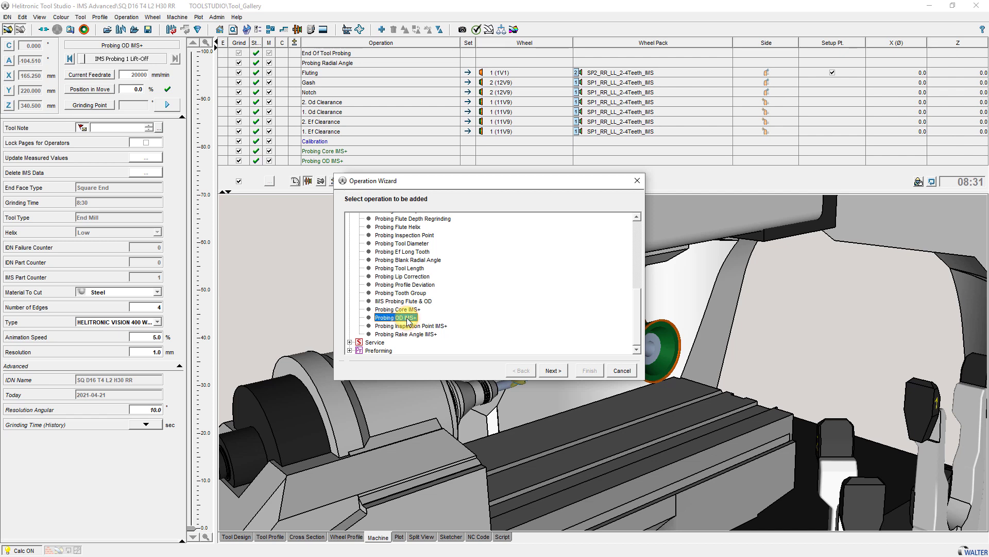
{"action": "left_click", "coordinate": [558, 371]}
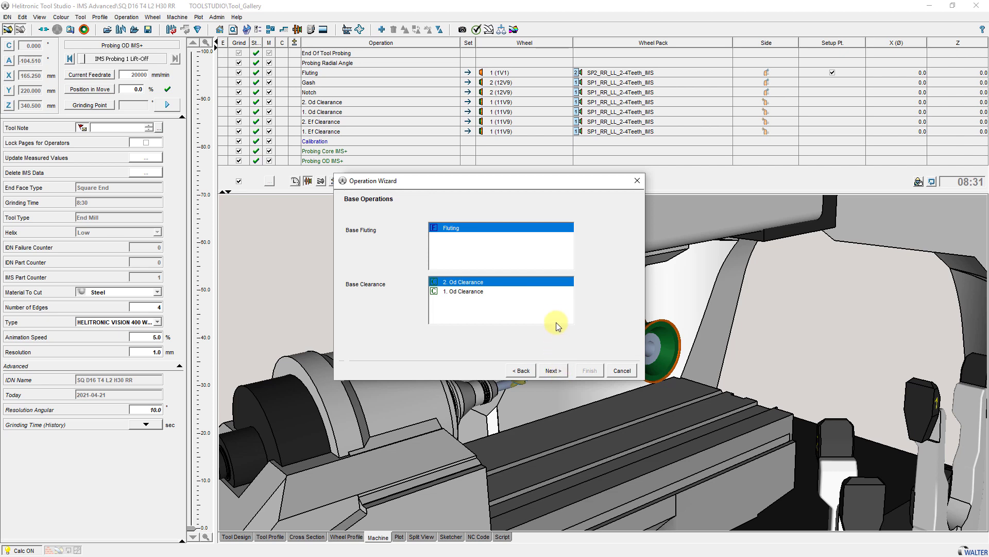
{"action": "left_click", "coordinate": [556, 292]}
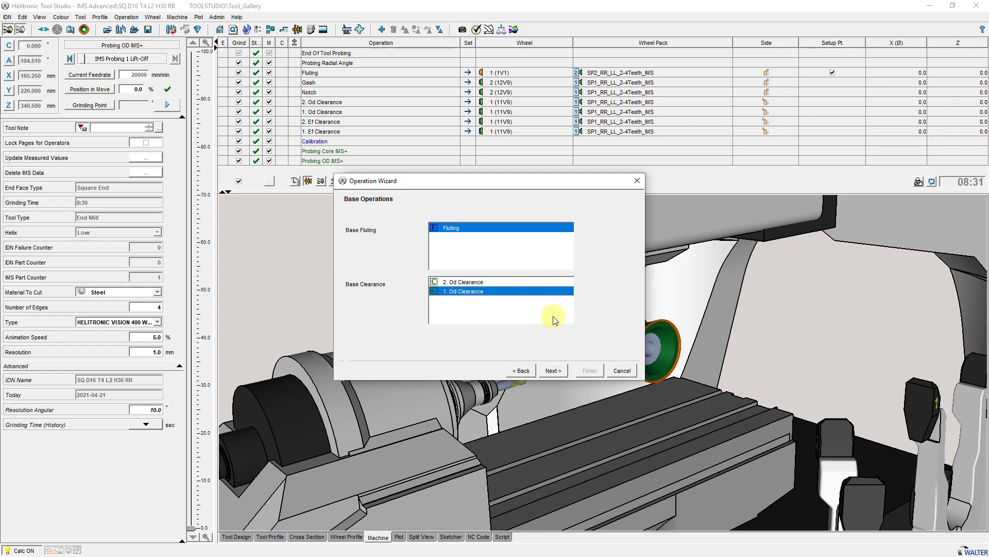
{"action": "left_click", "coordinate": [553, 370]}
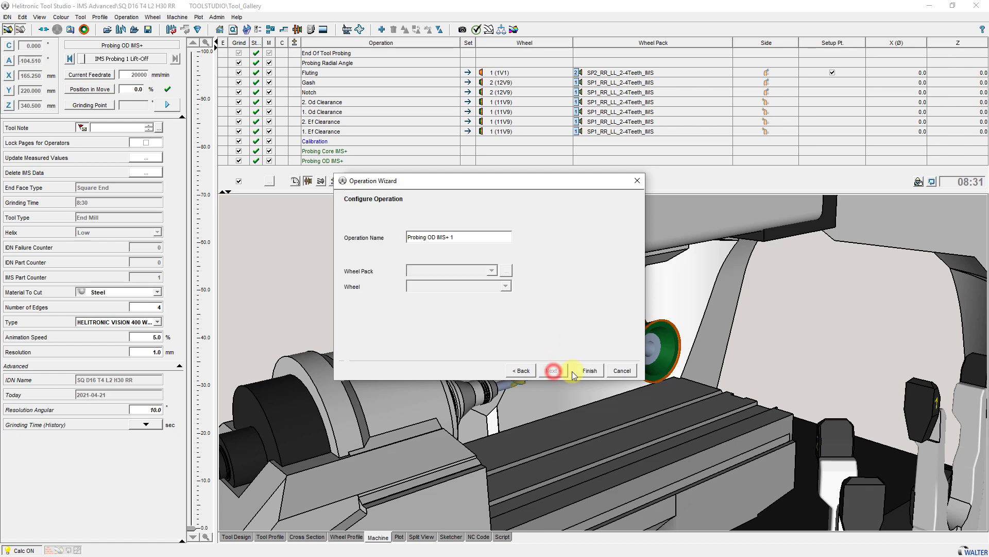
{"action": "left_click", "coordinate": [590, 370]}
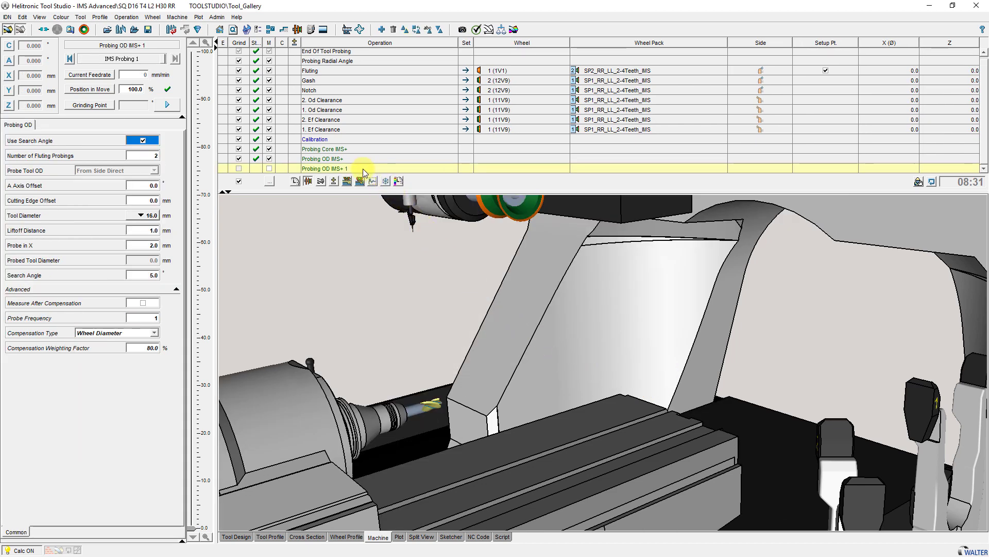
Step: Enable Probing OD IMS+ 1 and set its Compensation Type to Length in Z
{"action": "left_click", "coordinate": [268, 169]}
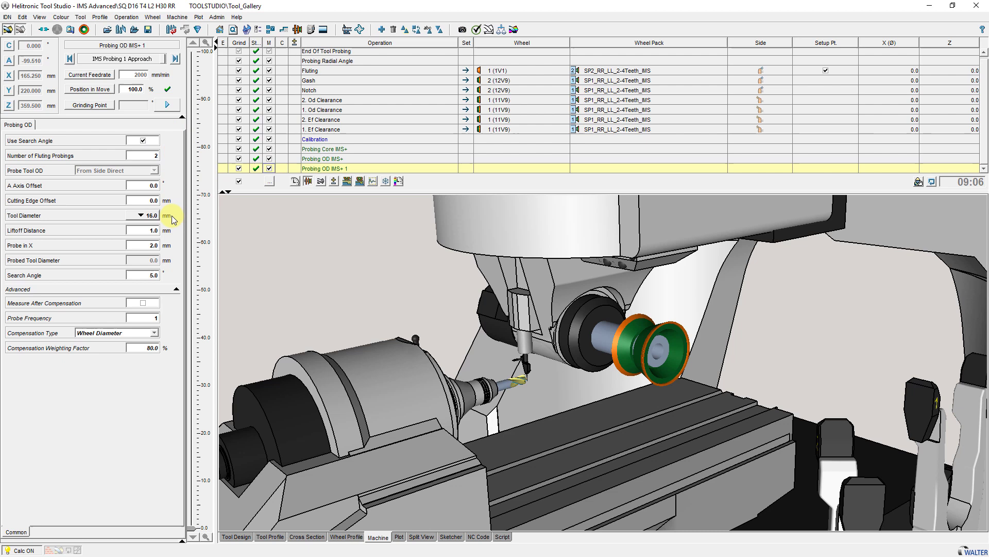
{"action": "left_click", "coordinate": [141, 215]}
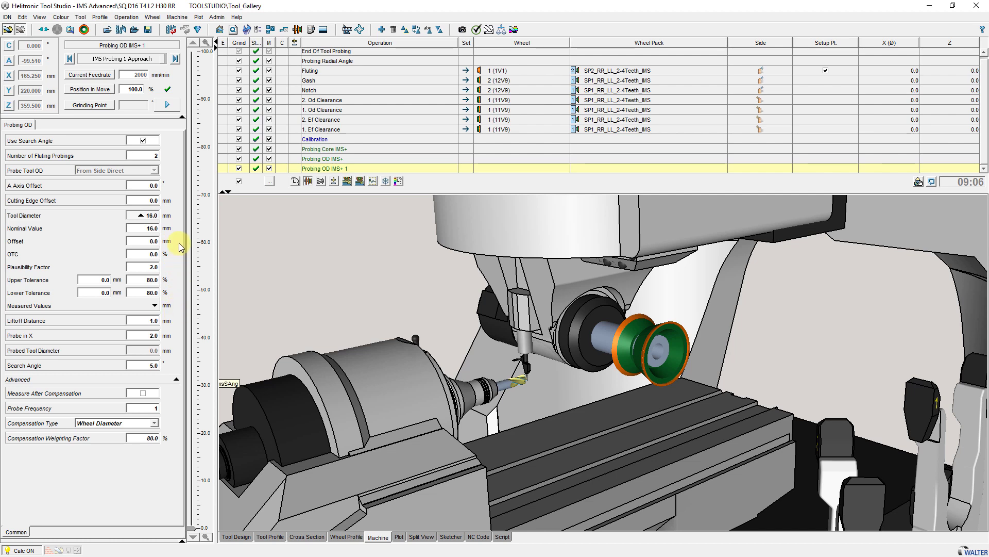
{"action": "left_click", "coordinate": [151, 216]}
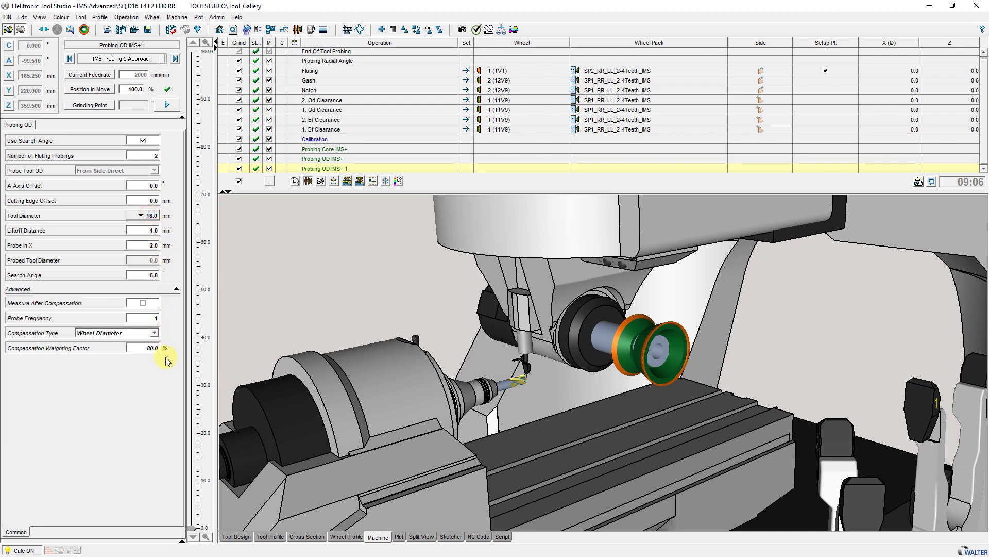
{"action": "left_click", "coordinate": [154, 333]}
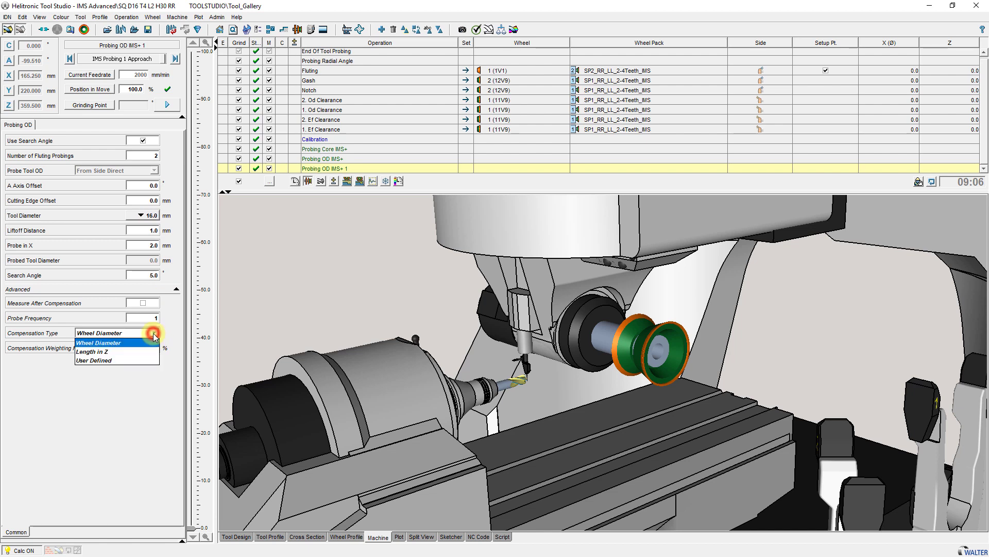
{"action": "left_click", "coordinate": [154, 359]}
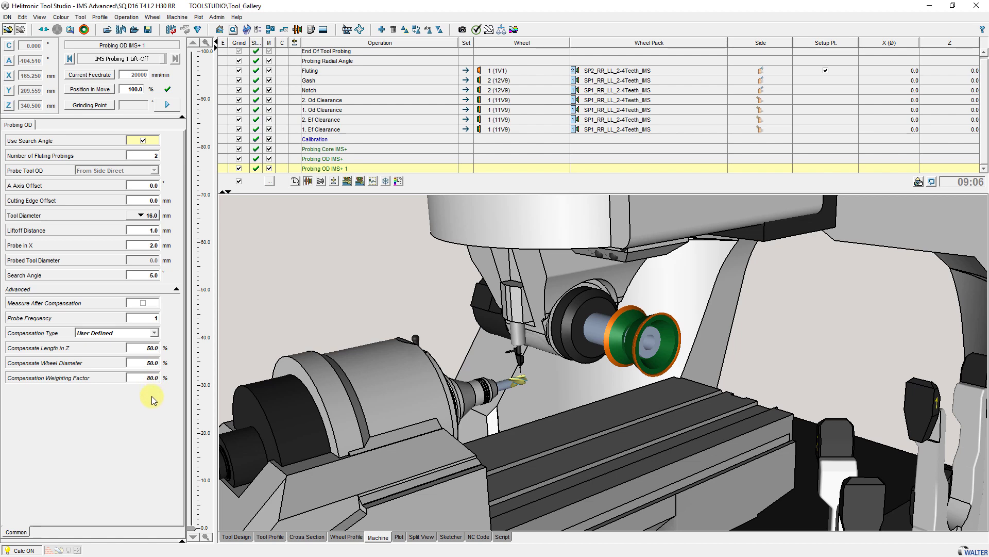
{"action": "left_click", "coordinate": [154, 333]}
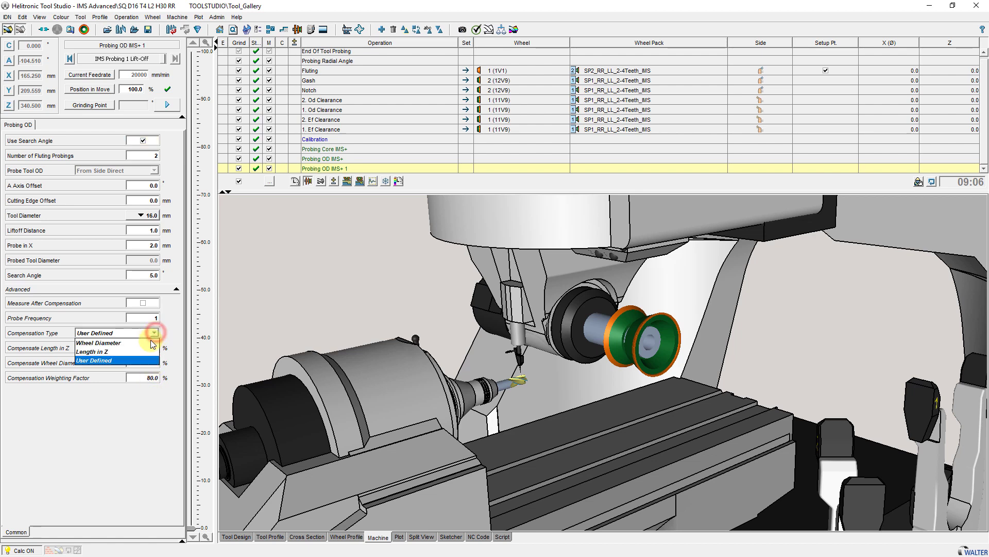
{"action": "left_click", "coordinate": [144, 352]}
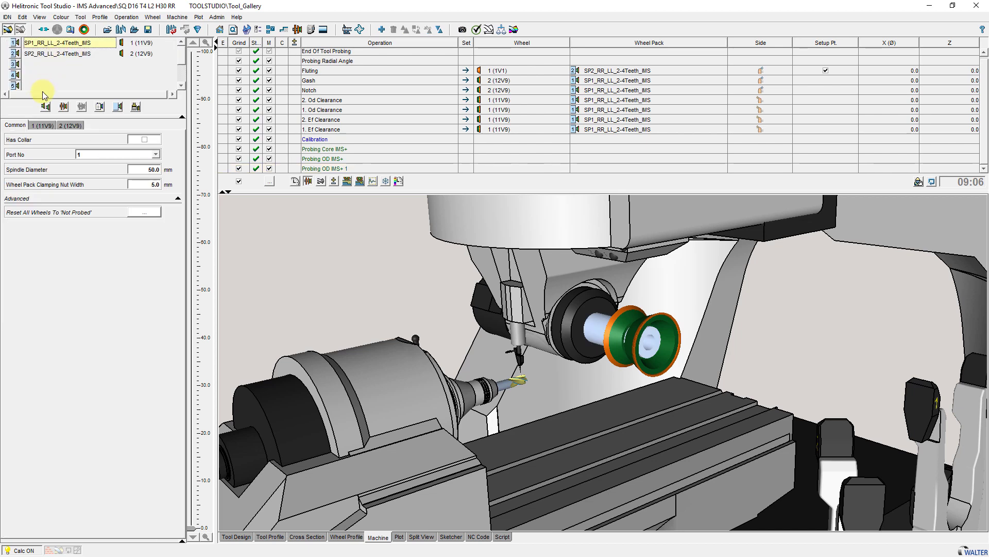
Step: On wheel 1 (11V9), enter 0.005 as the Ra IMS Z-length correction
{"action": "left_click", "coordinate": [43, 126]}
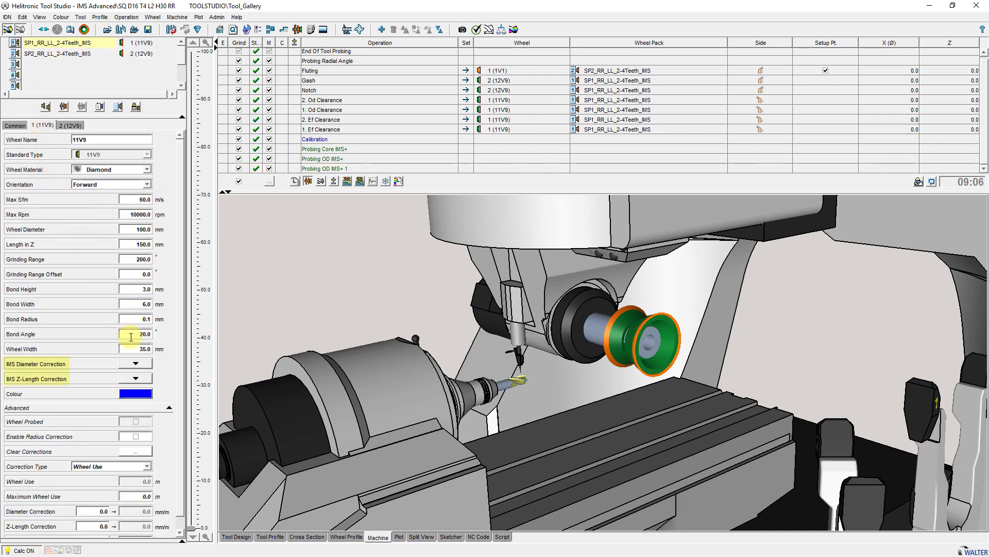
{"action": "left_click", "coordinate": [140, 379]}
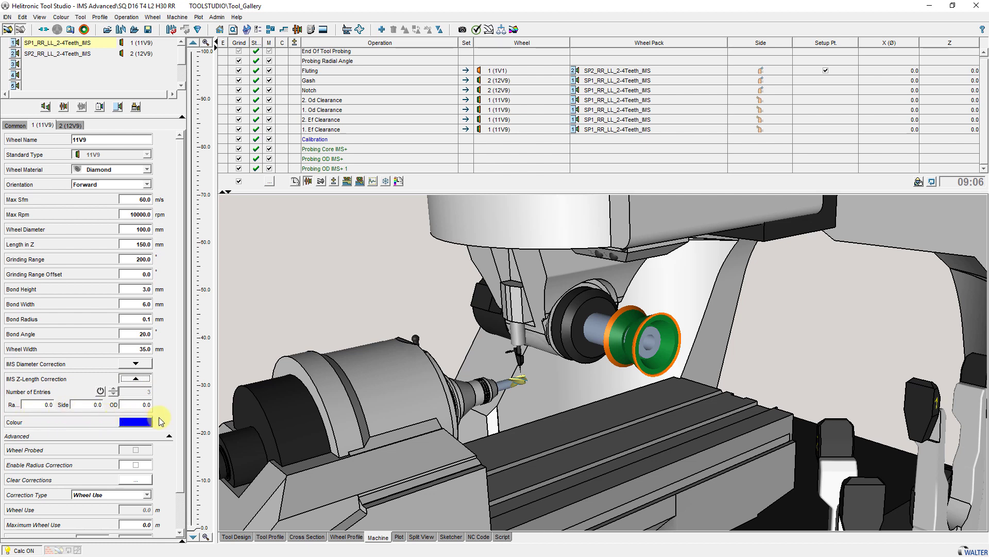
{"action": "left_click", "coordinate": [45, 404]}
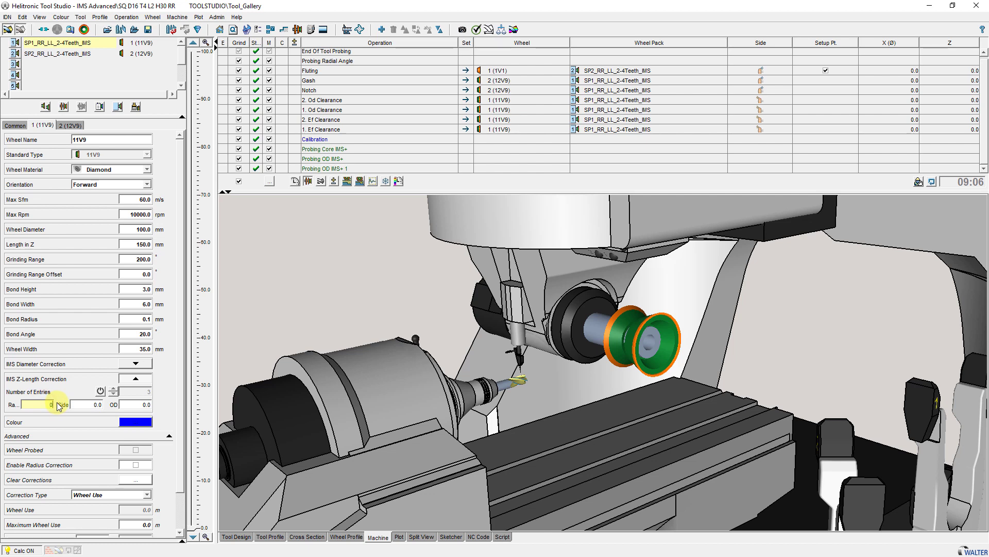
{"action": "type", "text": "0.005"}
{"action": "key", "text": "Tab"}
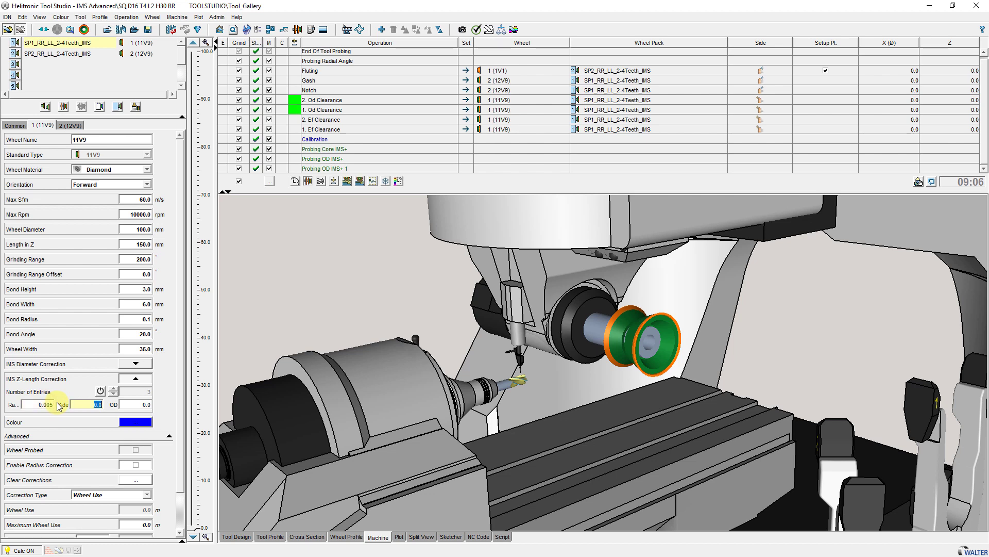
Step: Select the 1. Od Clearance row, then the 1. Ef Clearance row, to show its settings
{"action": "left_click", "coordinate": [321, 111]}
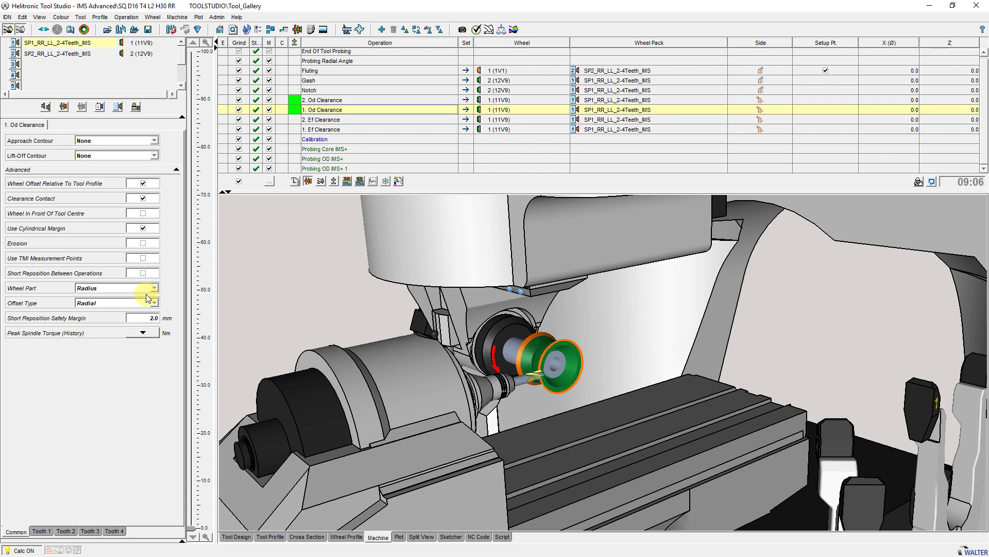
{"action": "left_click", "coordinate": [321, 130]}
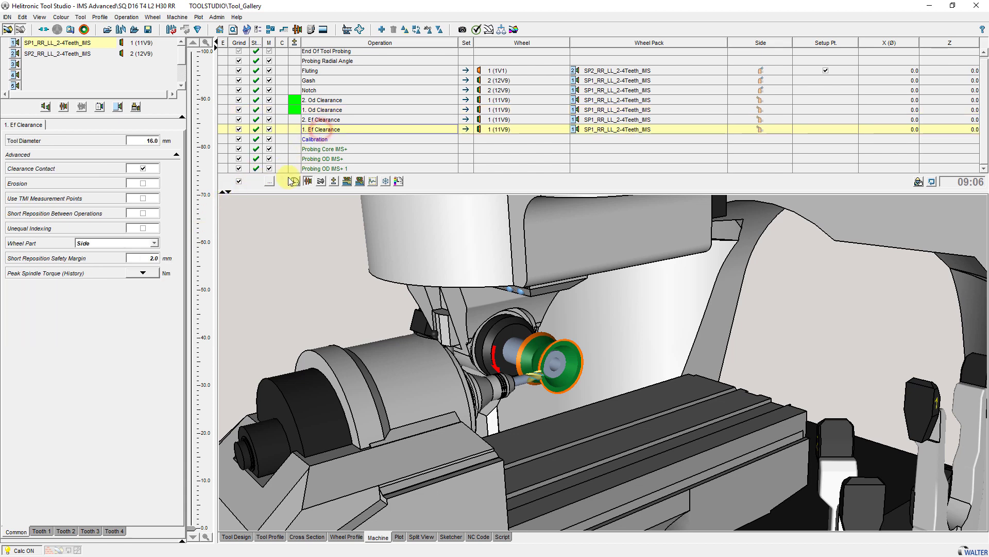